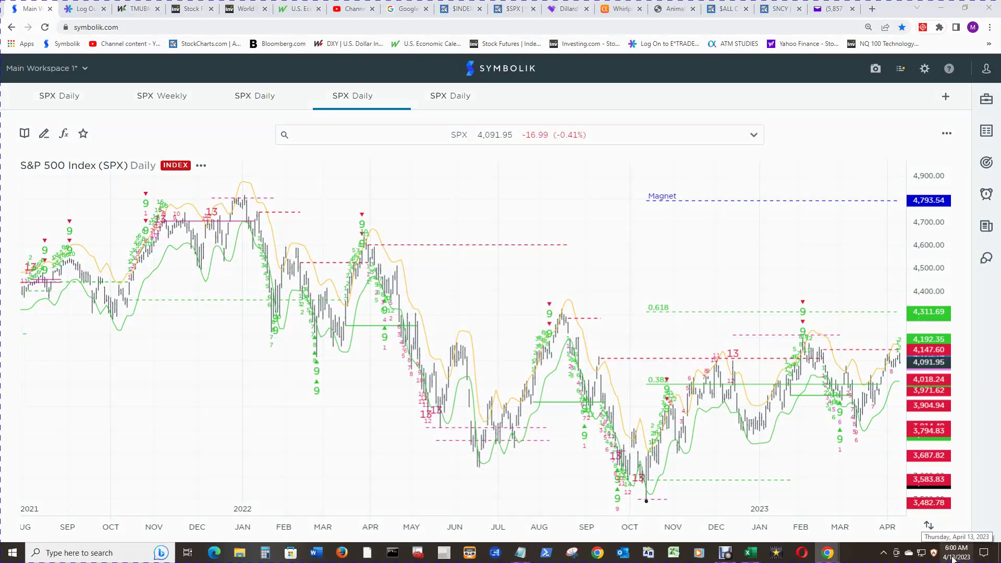
# Step: Check today's date, read the recent SPX daily bar values, then go to the index futures quotes
pyautogui.click(954, 558)
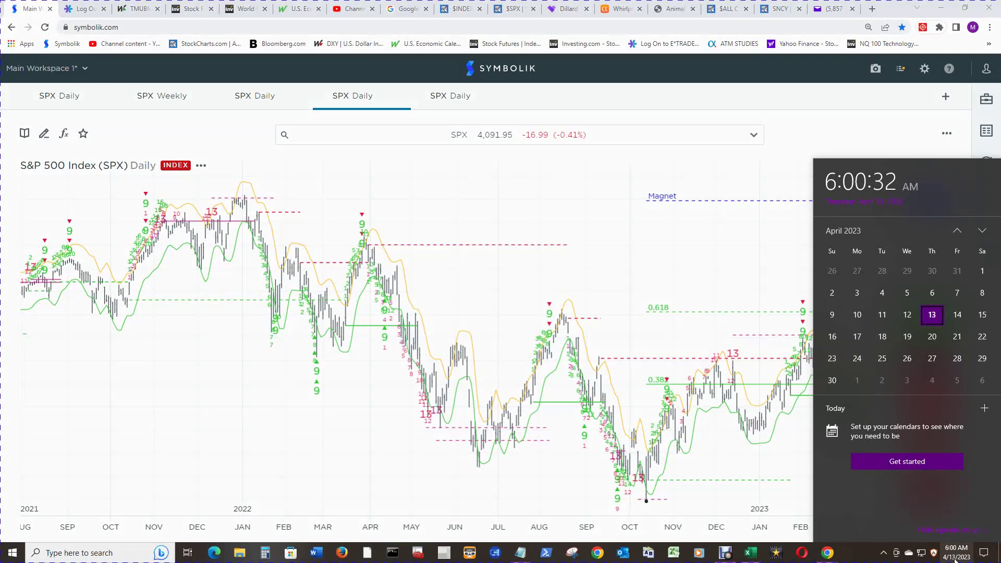
pyautogui.click(717, 267)
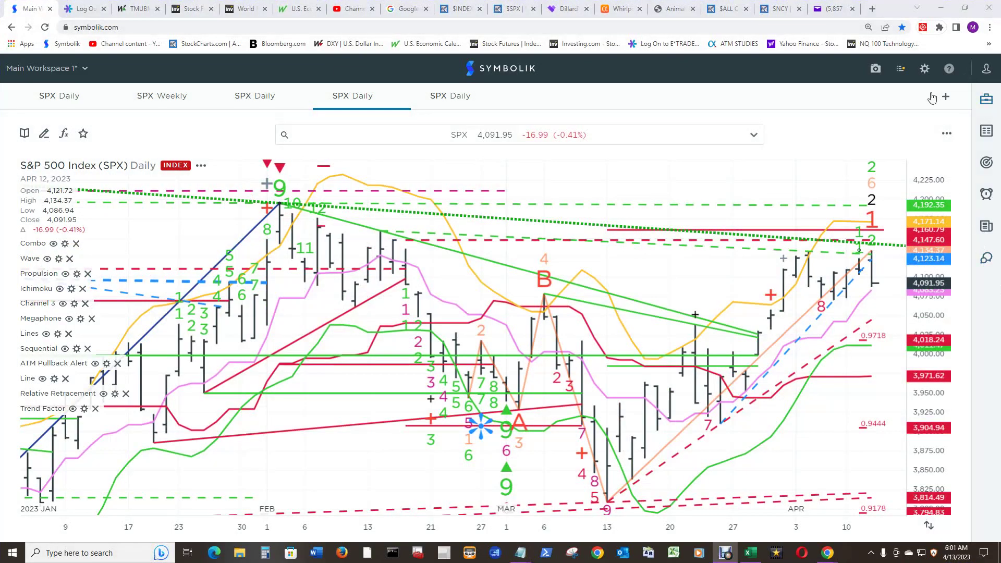
pyautogui.moveTo(873, 238)
pyautogui.moveTo(839, 279)
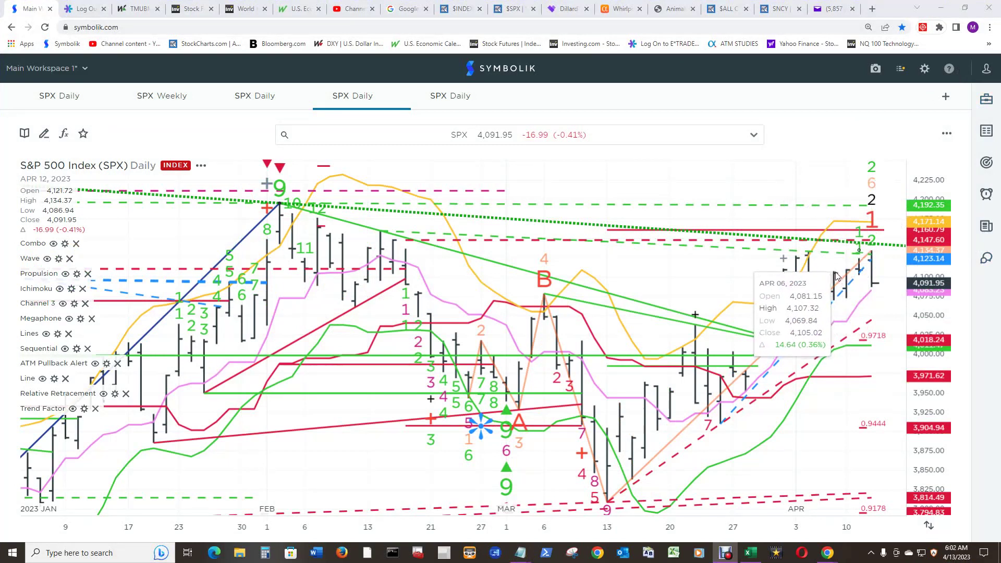
pyautogui.hotkey('ctrl', '4')
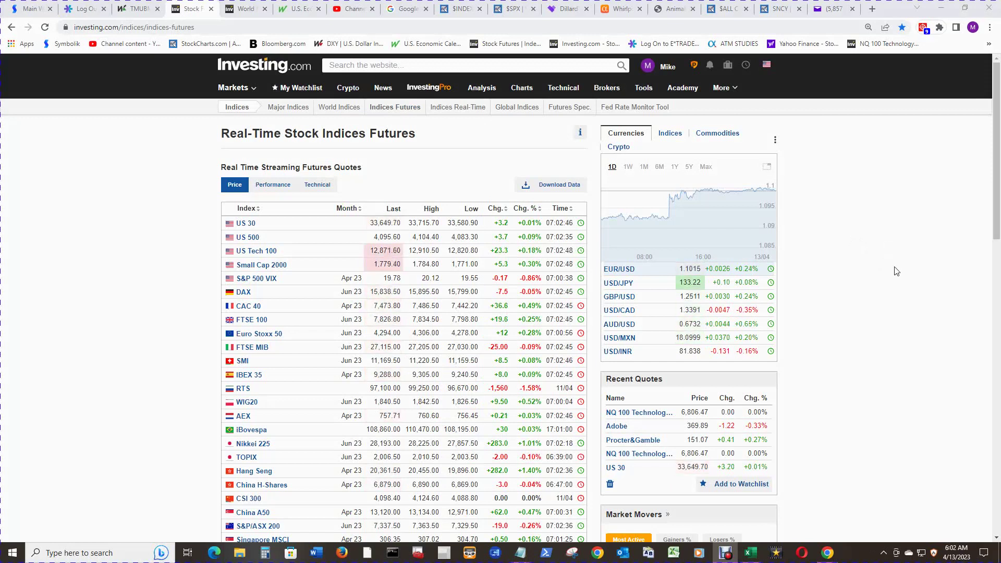
# Step: Return to the Symbolik SPX daily chart showing the April 12 close at 4,091.95
pyautogui.hotkey('ctrl', '1')
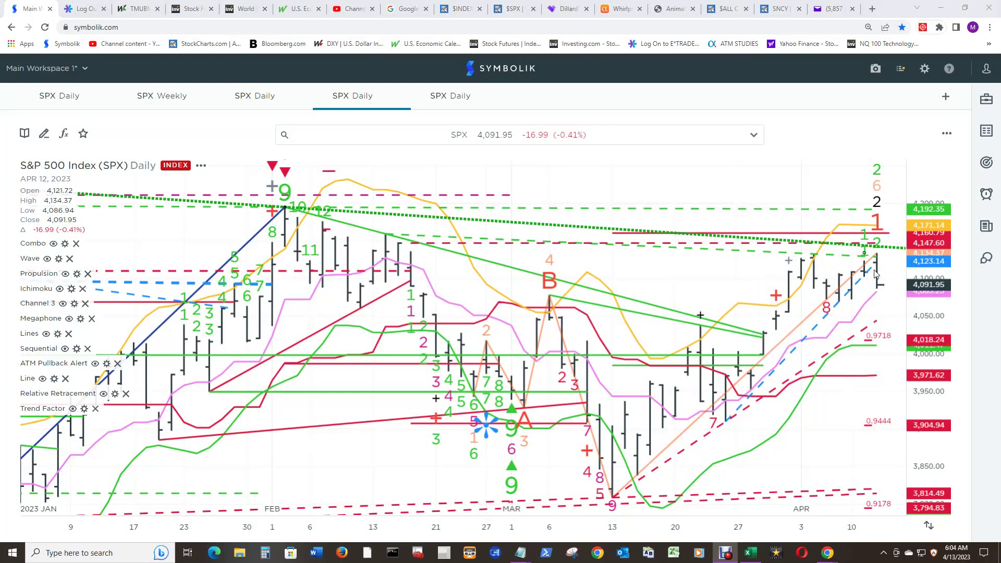
pyautogui.moveTo(876, 273)
pyautogui.moveTo(877, 325)
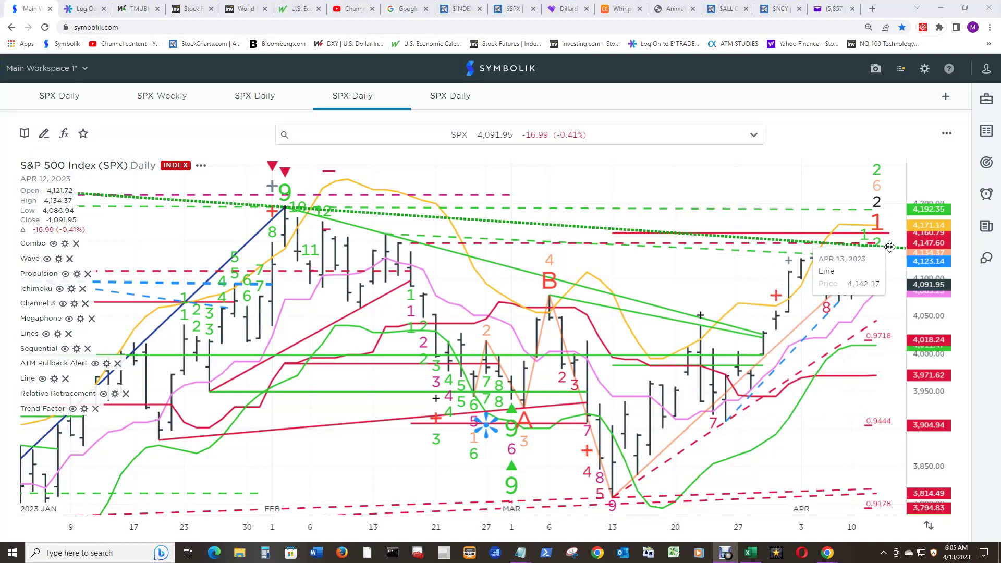
pyautogui.moveTo(872, 244)
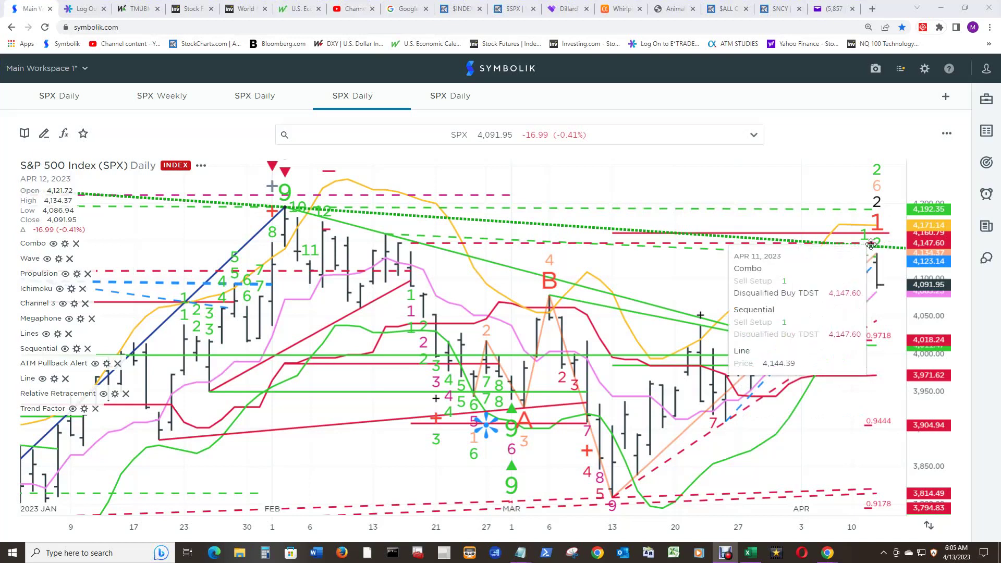
pyautogui.moveTo(879, 296)
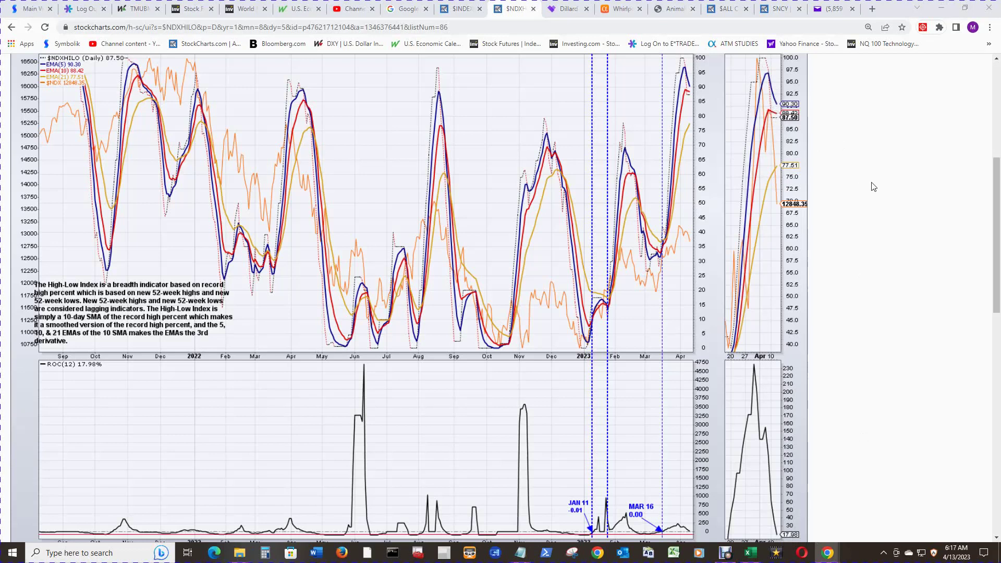
# Step: Scroll up to the top of the Nasdaq High-Low Index breadth chart page
pyautogui.scroll(5, 866, 183)
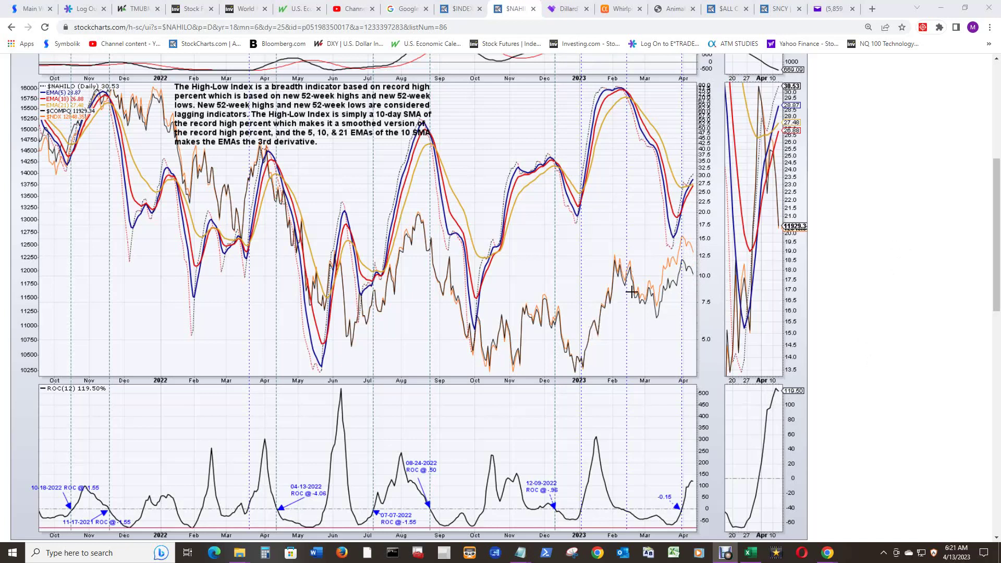
pyautogui.scroll(5, 999, 216)
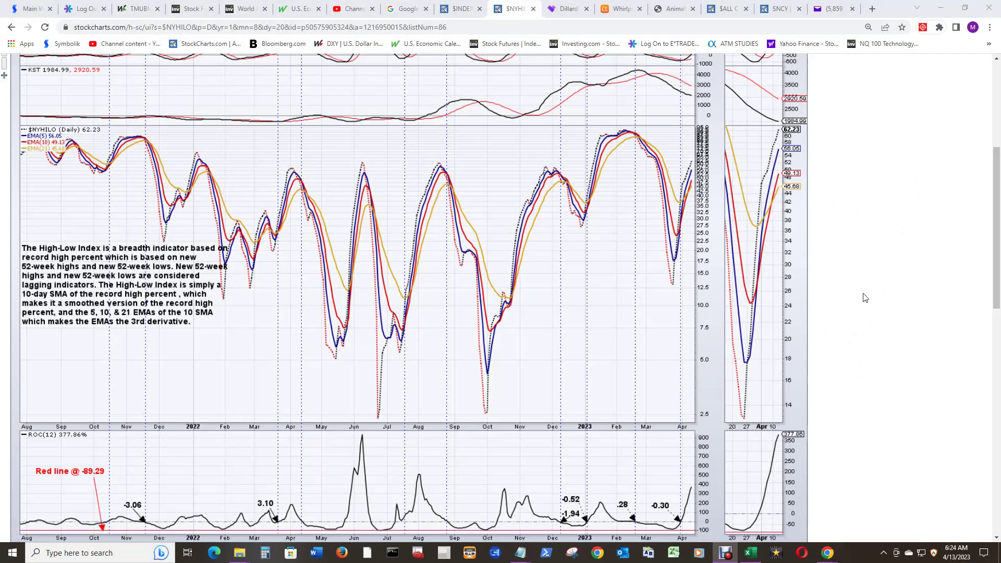
# Step: Scroll up the $NYHILO High-Low Index chart page to review it
pyautogui.scroll(3, 882, 261)
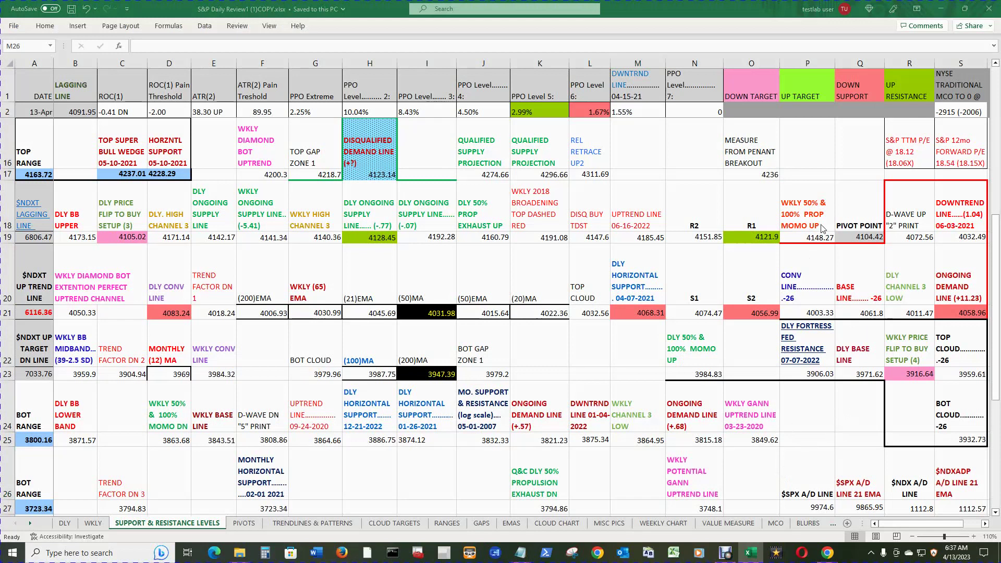
pyautogui.click(852, 215)
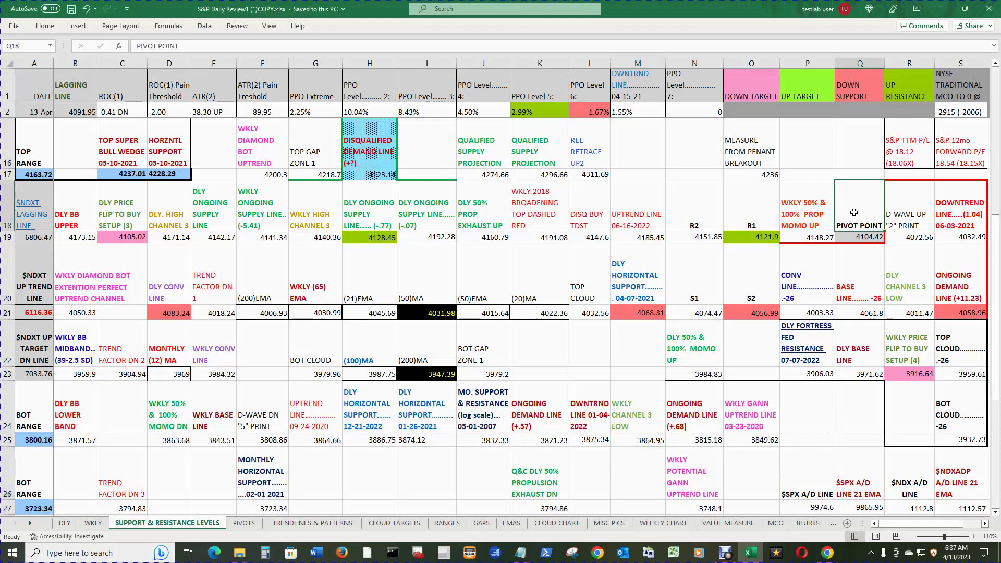
pyautogui.click(751, 554)
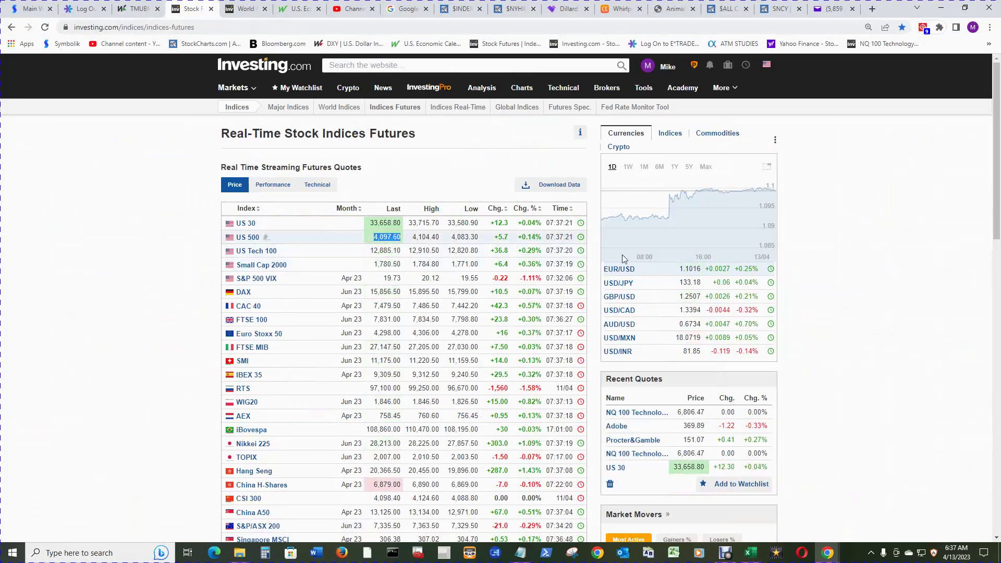
pyautogui.hotkey('alt', 'Tab')
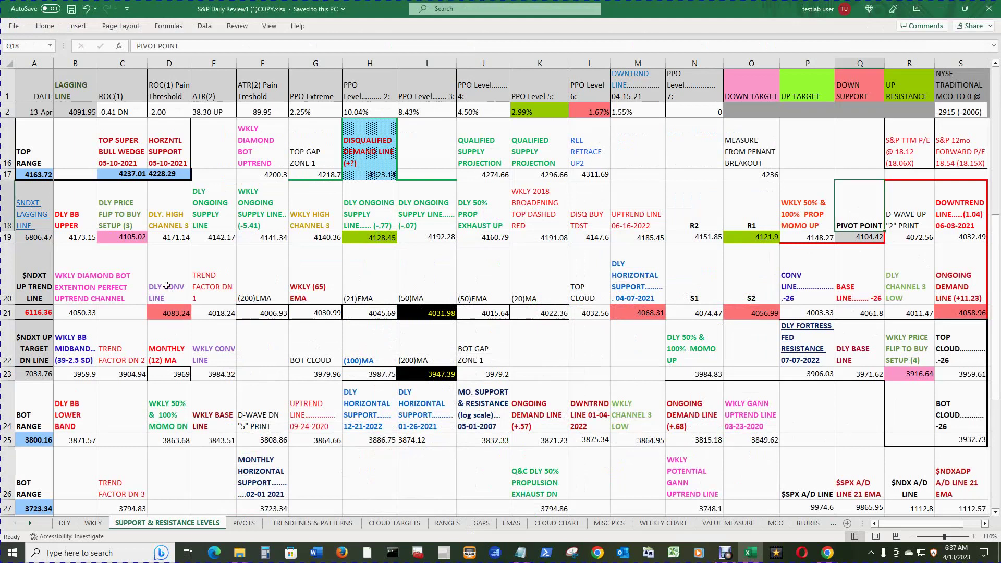
pyautogui.click(167, 286)
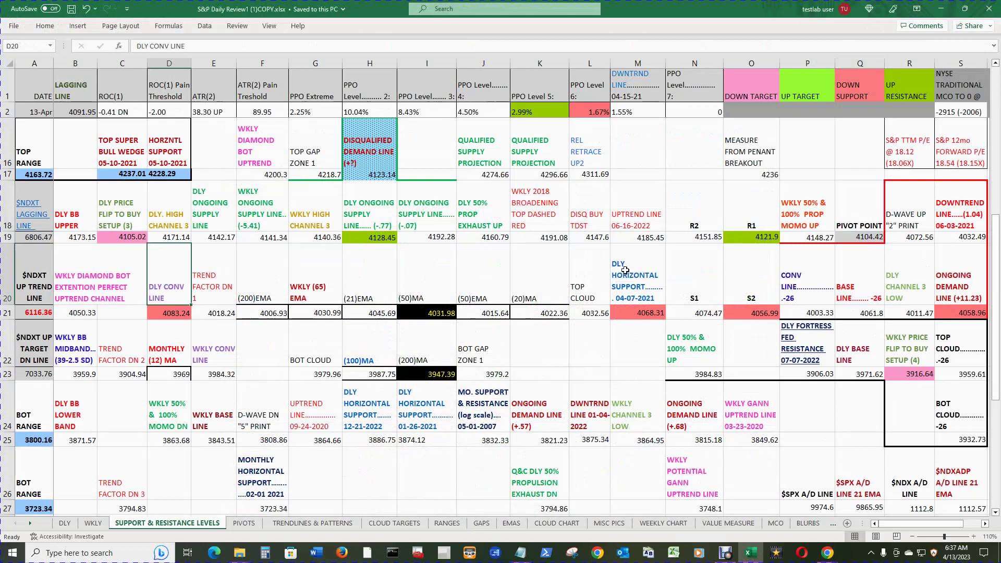
pyautogui.click(631, 278)
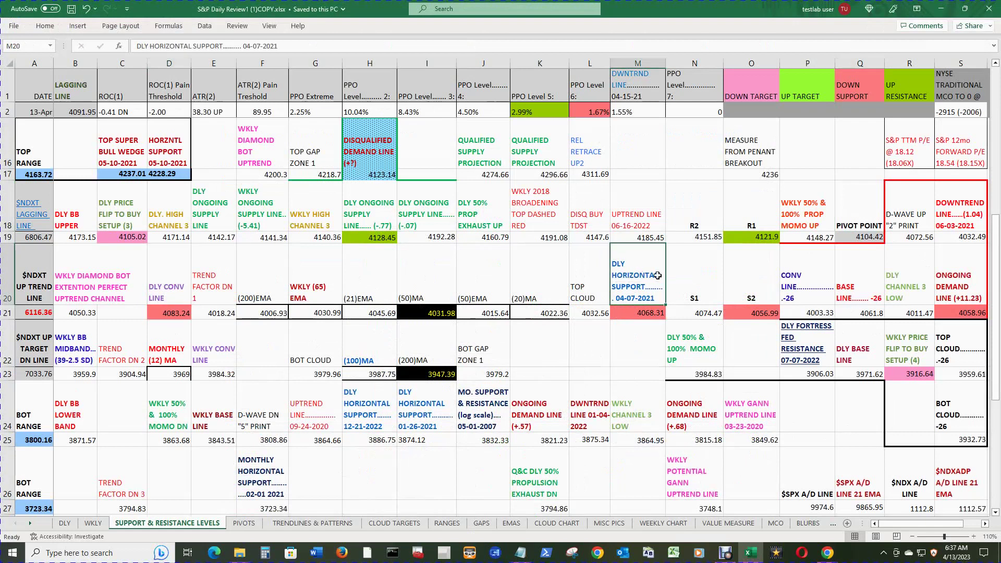
pyautogui.click(755, 279)
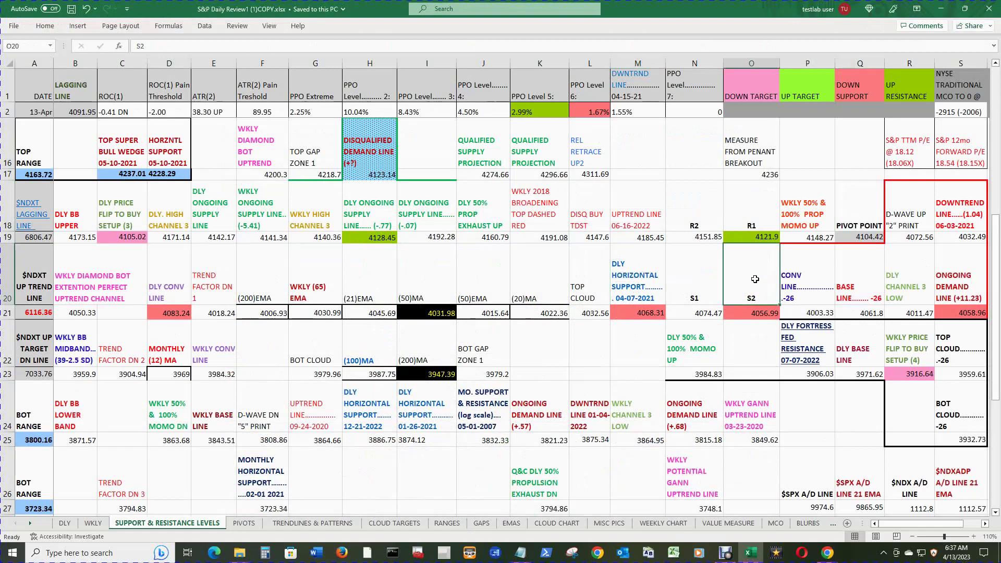
pyautogui.click(961, 276)
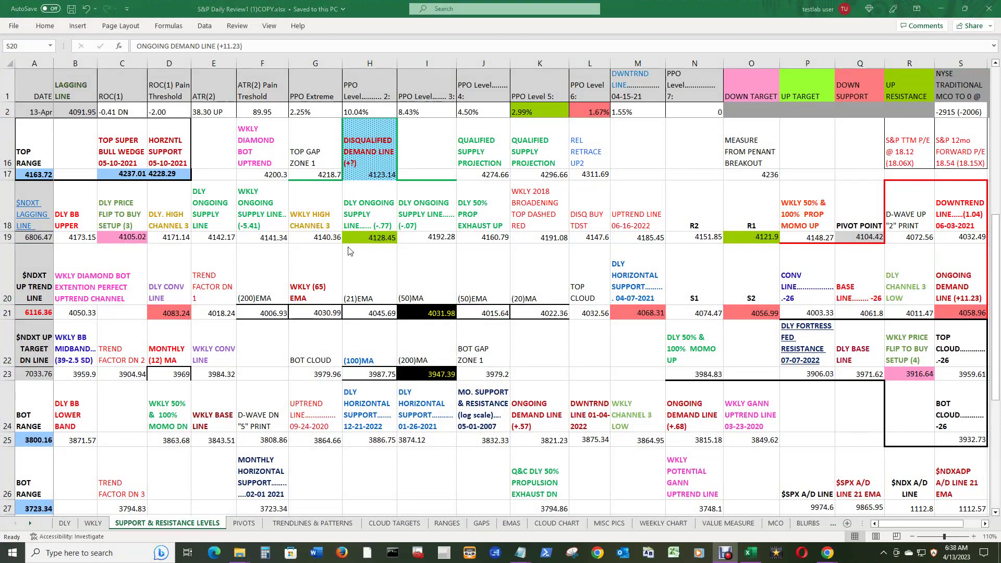
pyautogui.click(747, 220)
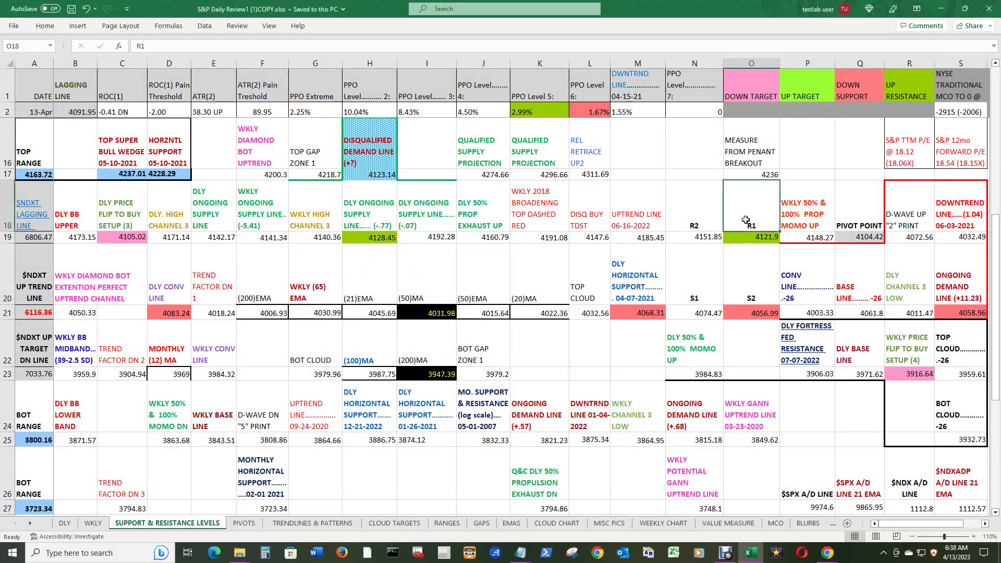
pyautogui.click(364, 213)
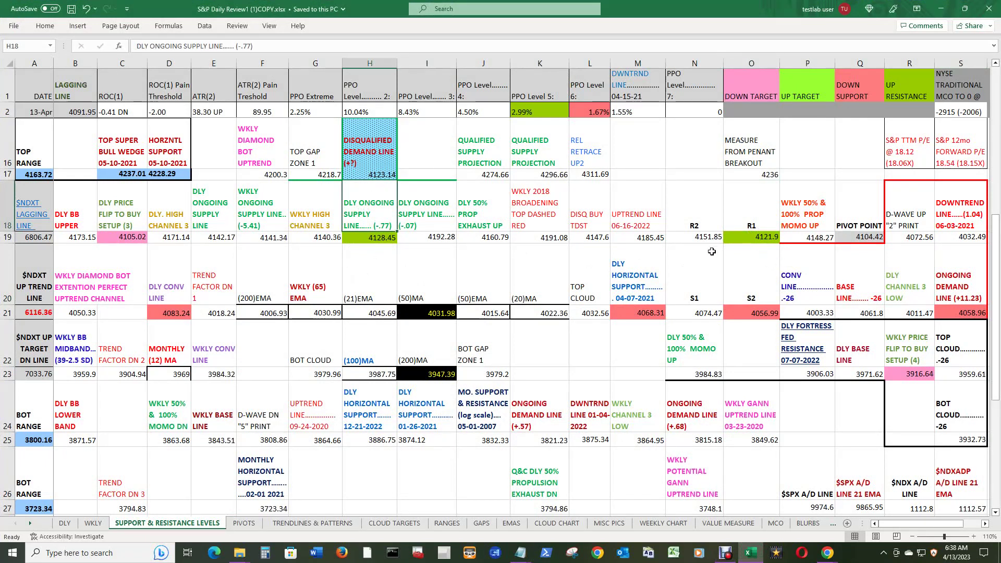
pyautogui.click(700, 238)
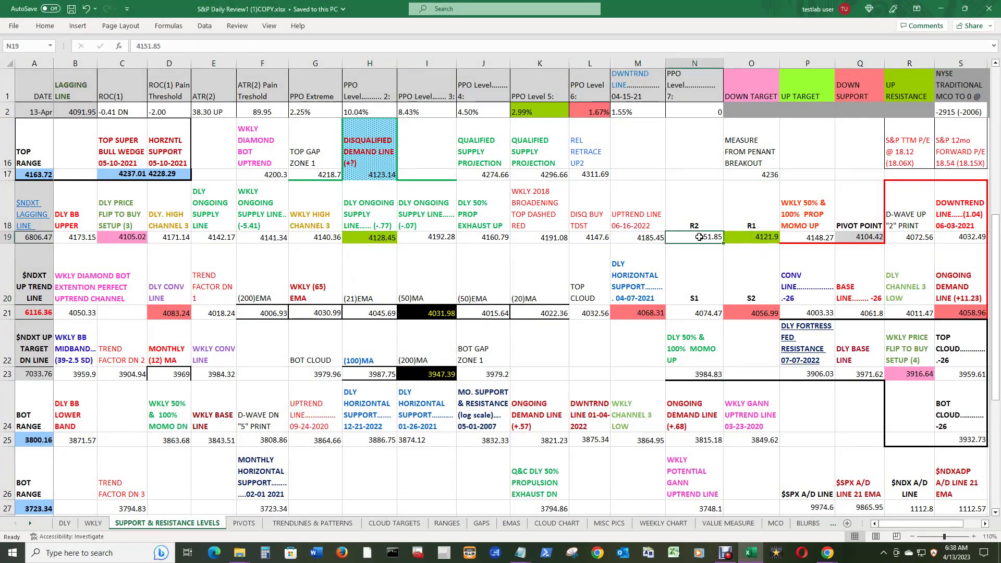
pyautogui.click(261, 237)
pyautogui.click(219, 238)
pyautogui.click(263, 238)
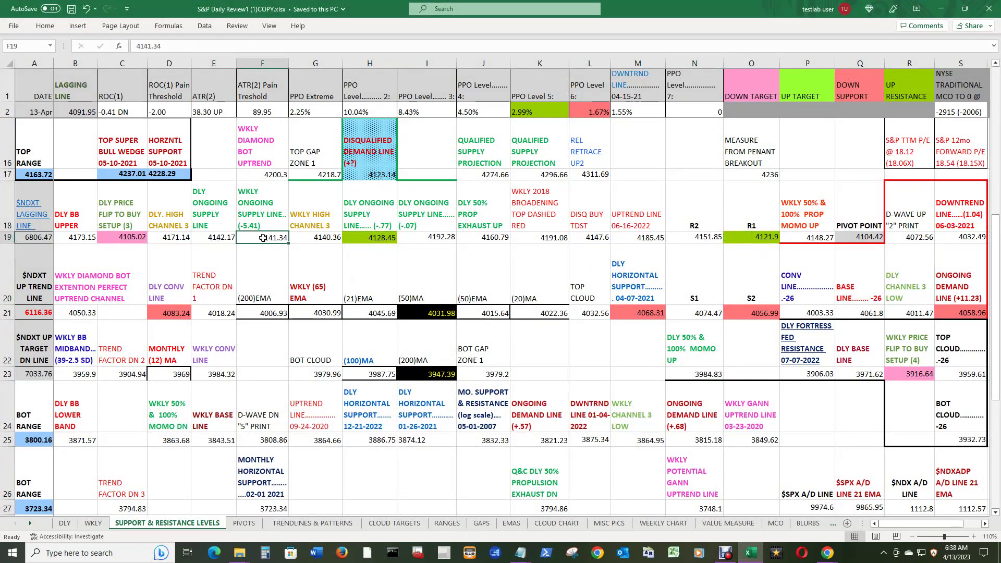
pyautogui.click(219, 239)
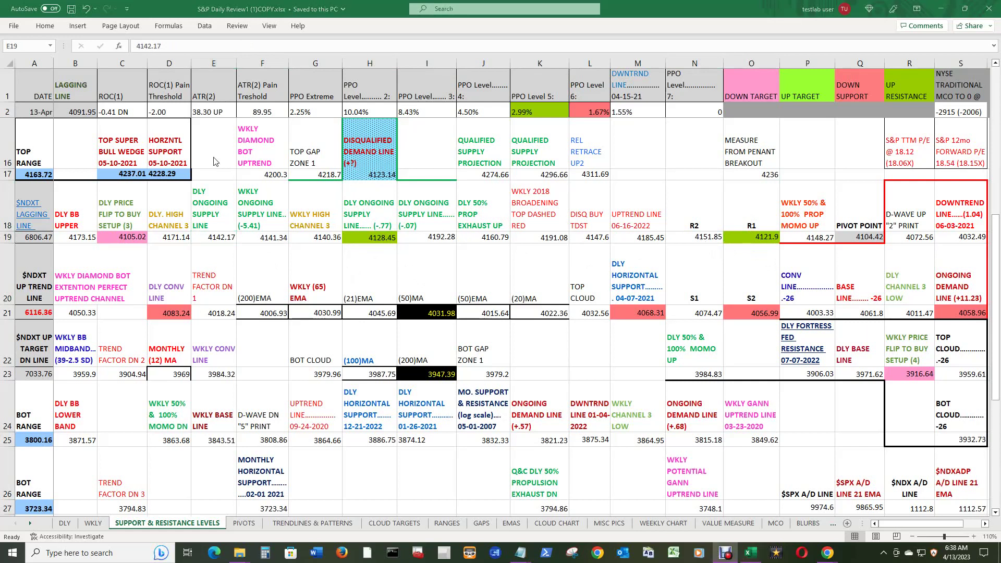
pyautogui.click(116, 110)
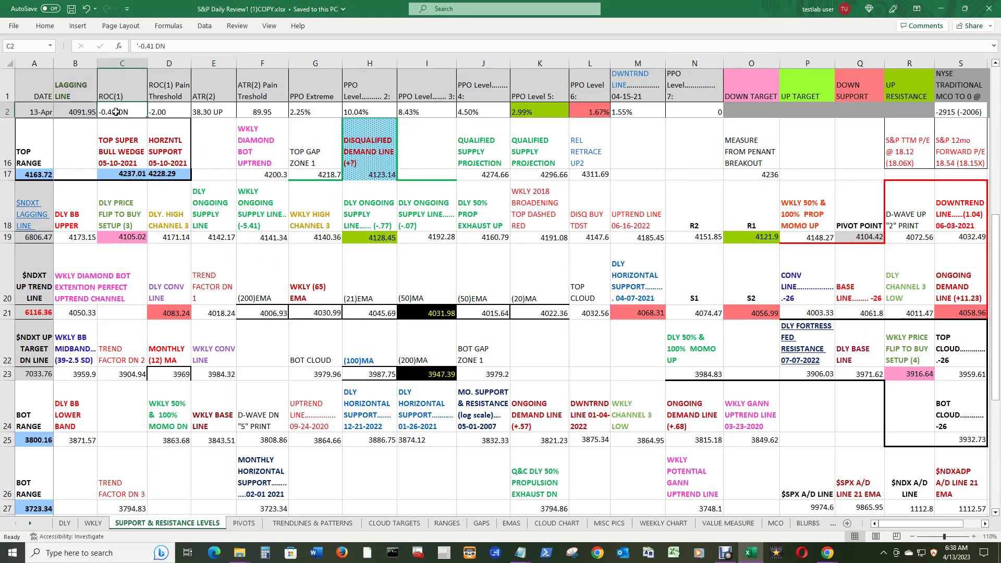
pyautogui.click(205, 92)
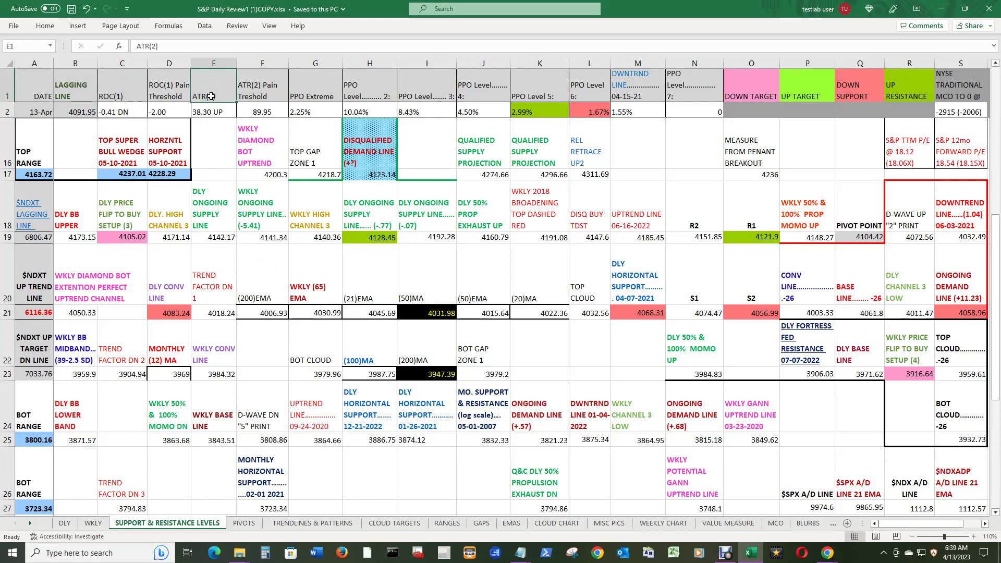
pyautogui.press('Down')
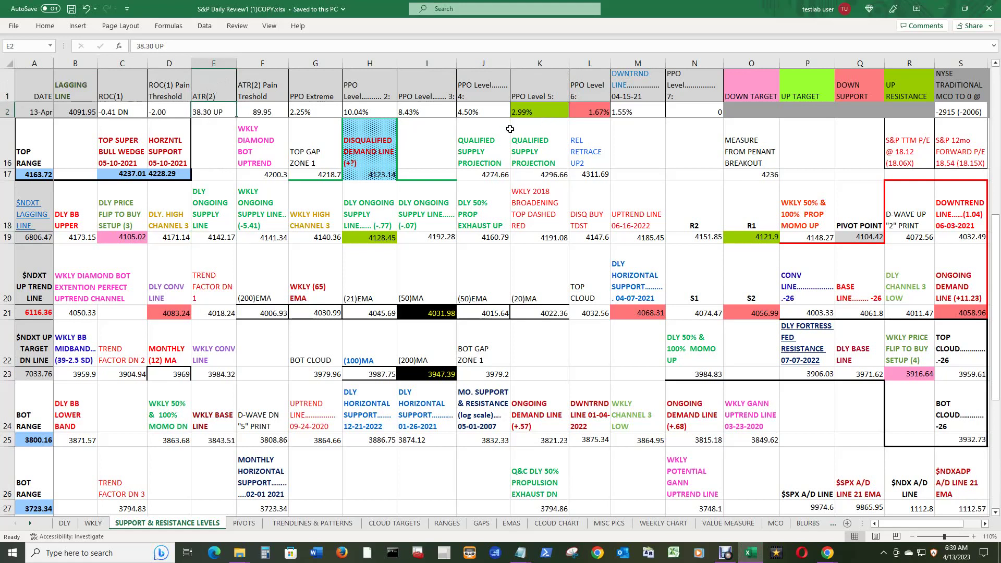
pyautogui.click(309, 111)
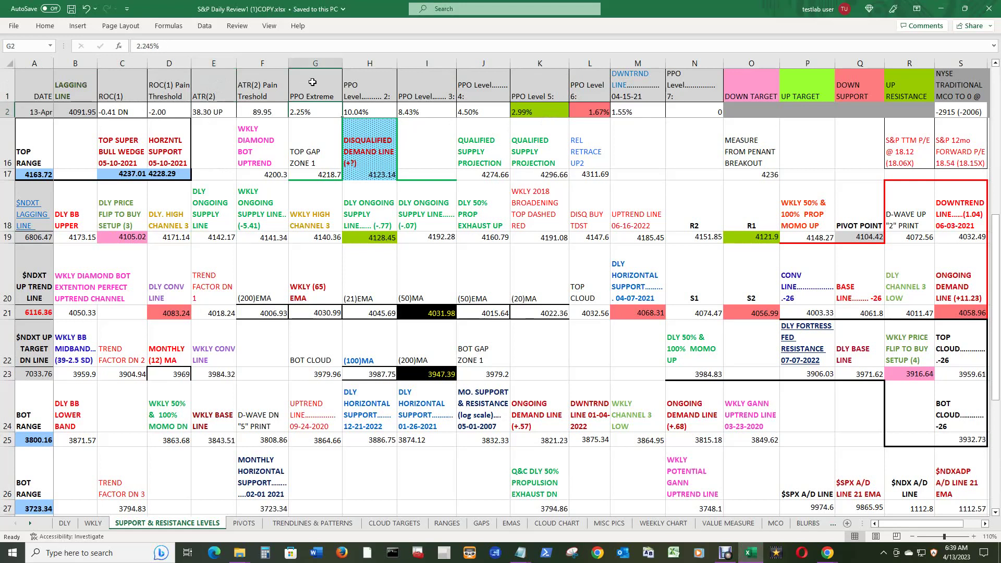
pyautogui.click(519, 111)
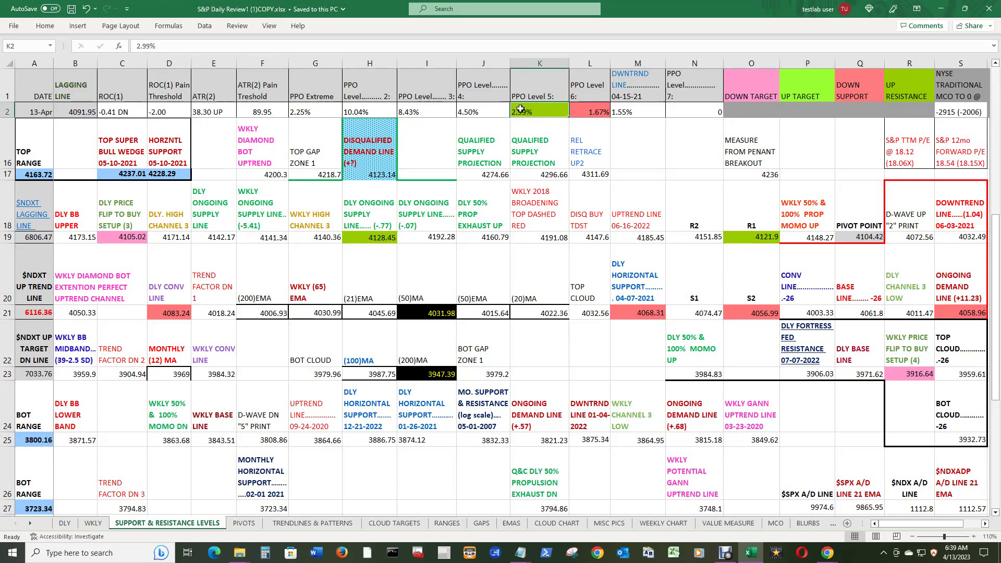
pyautogui.click(484, 113)
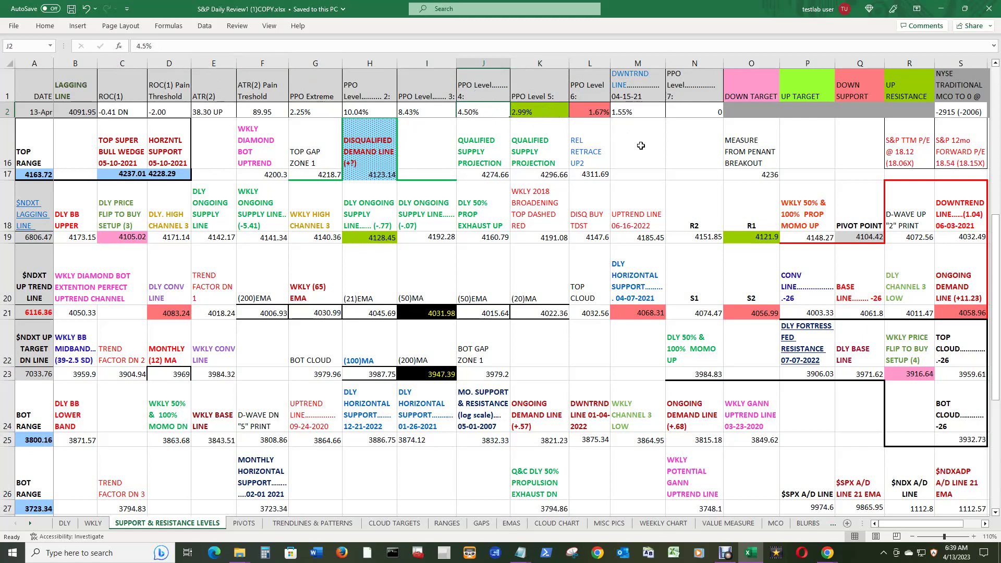
pyautogui.click(590, 113)
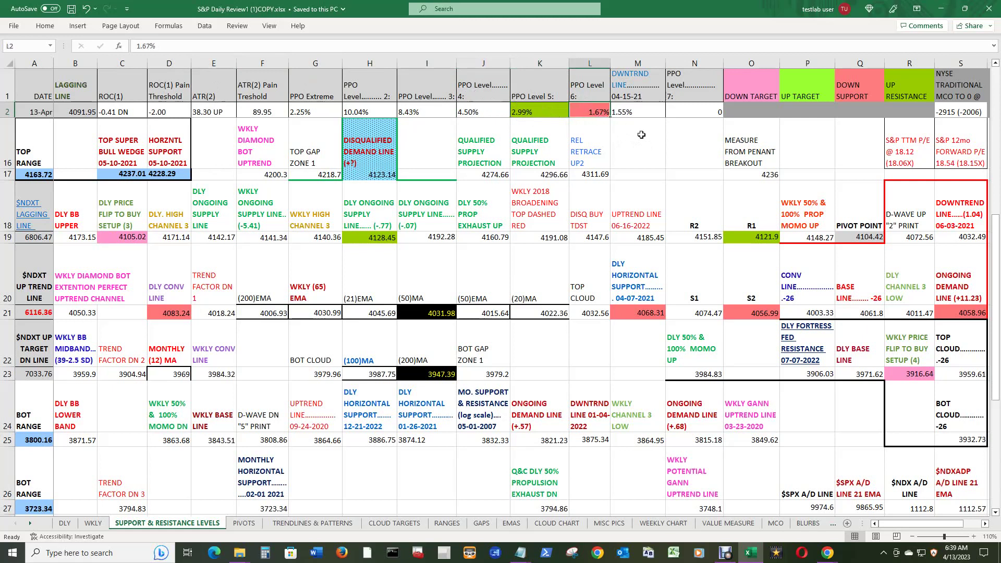
pyautogui.click(625, 92)
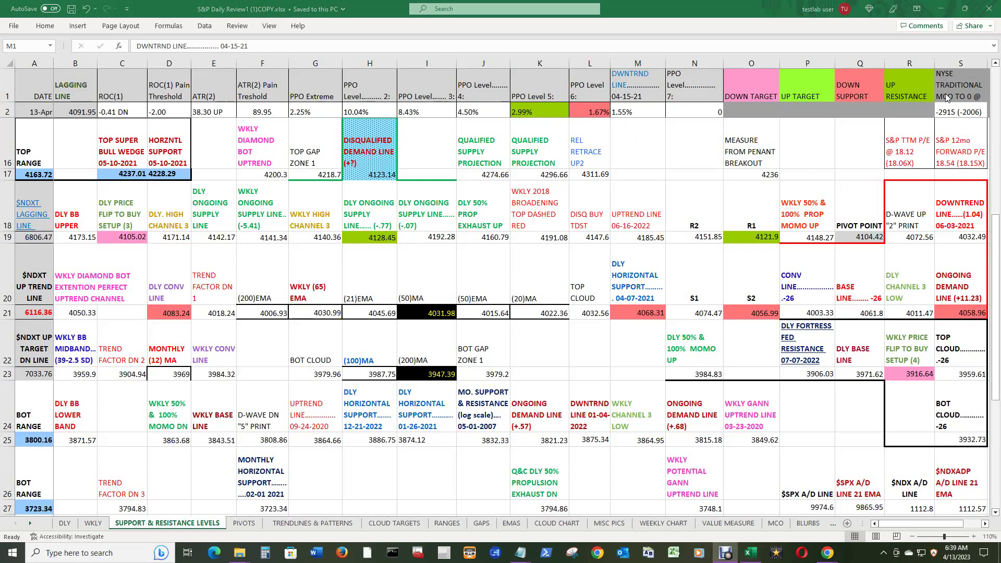
# Step: Select the NYSE Traditional MCO heading in S1 after the S2 update
pyautogui.click(942, 83)
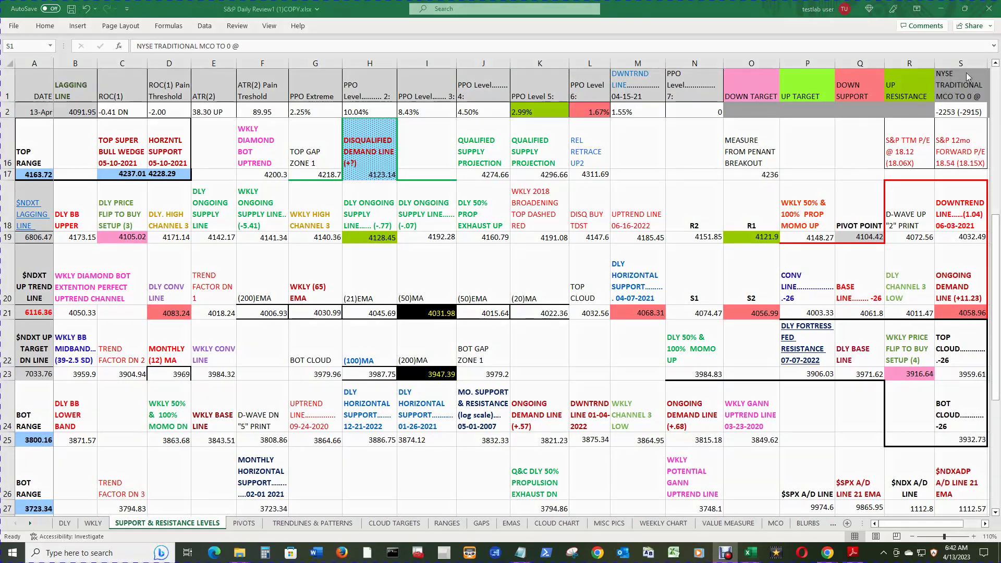